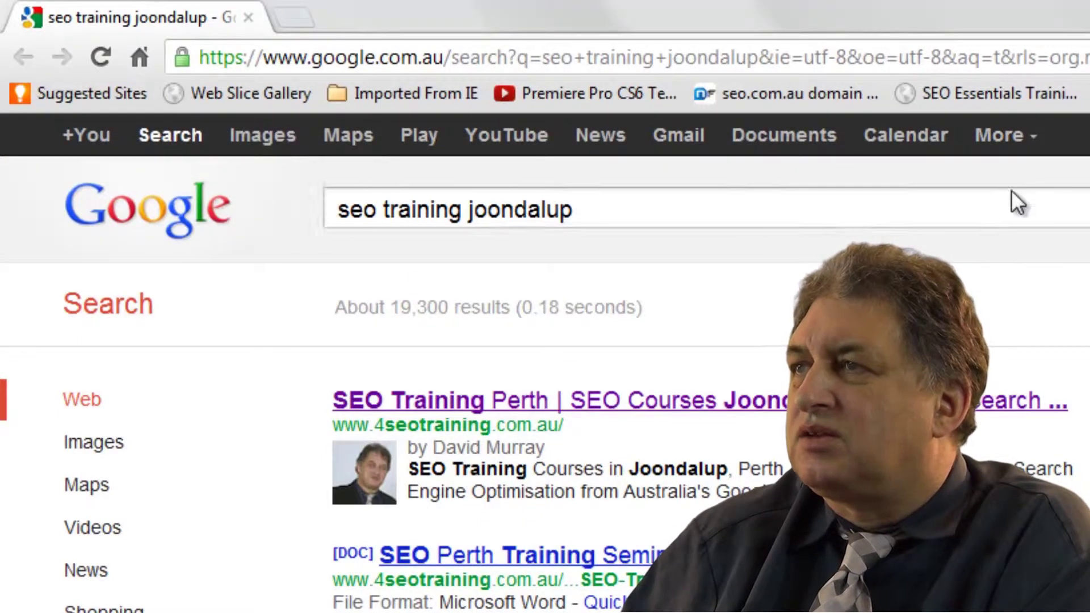
Filter the 'seo training joondalup' results to Videos from the More menu.
click(998, 138)
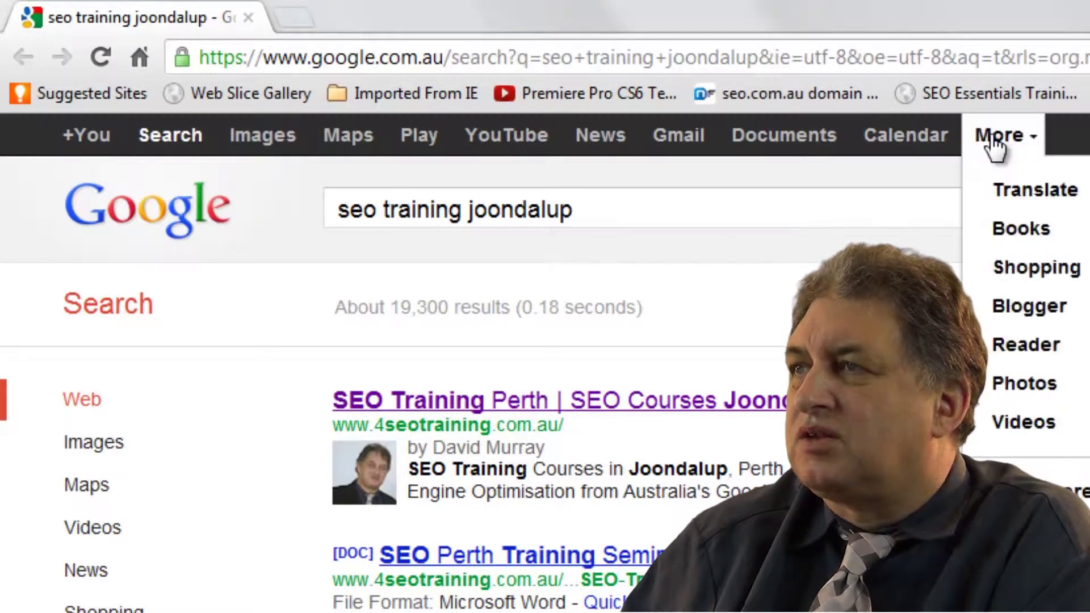
click(1021, 421)
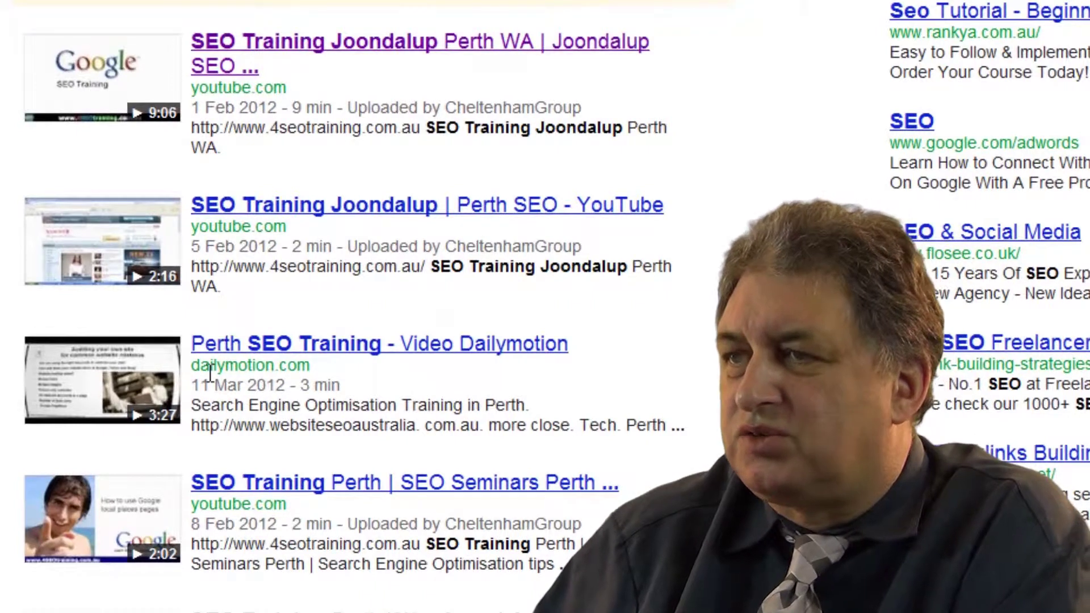
scroll(240, 459, down, 3)
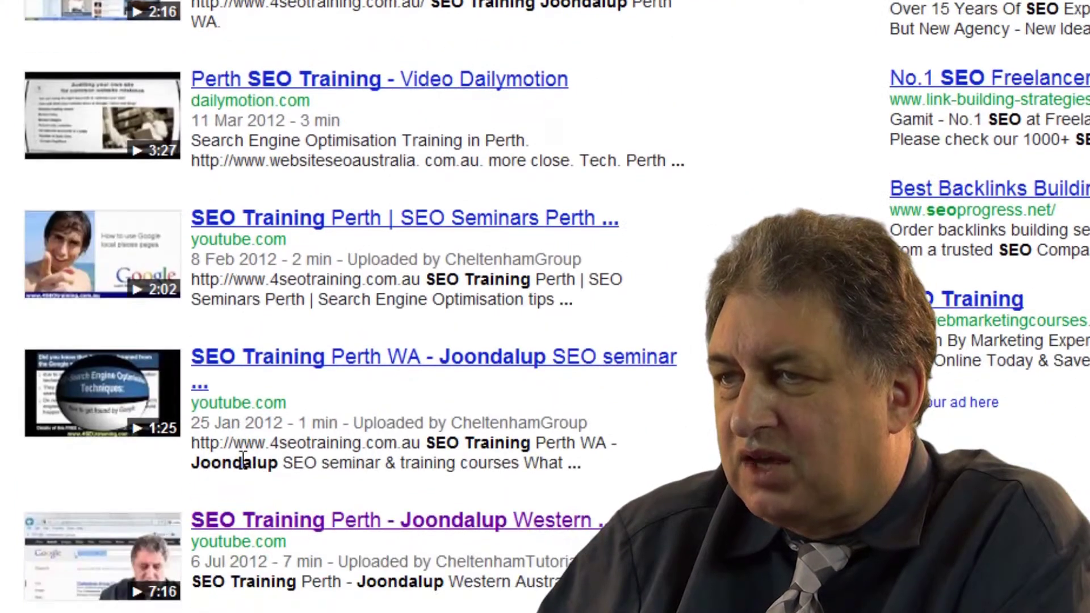
scroll(242, 460, down, 2)
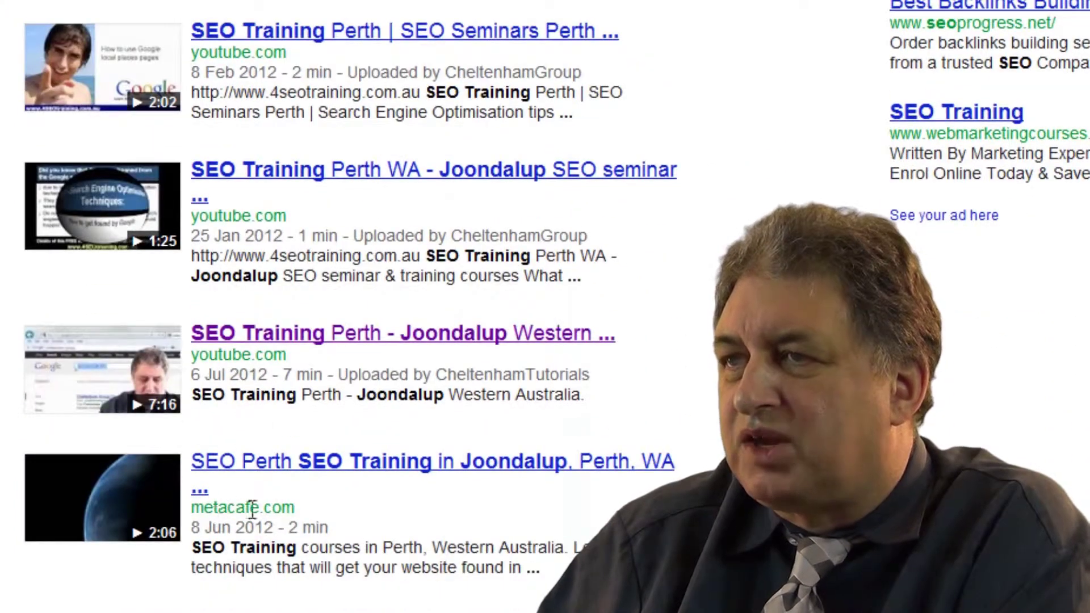
scroll(255, 509, down, 2)
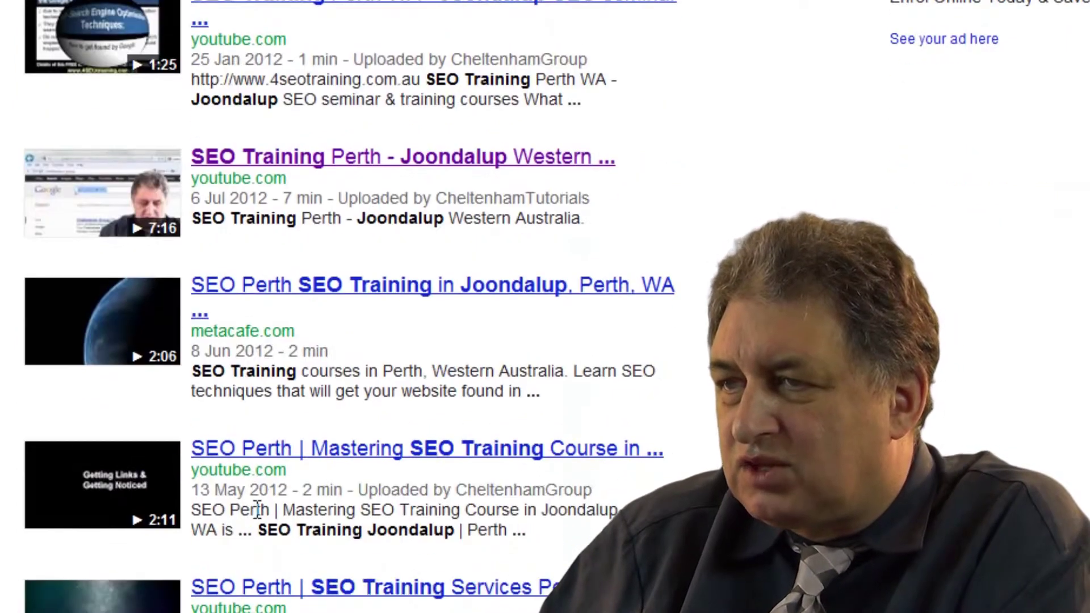
scroll(256, 509, up, 8)
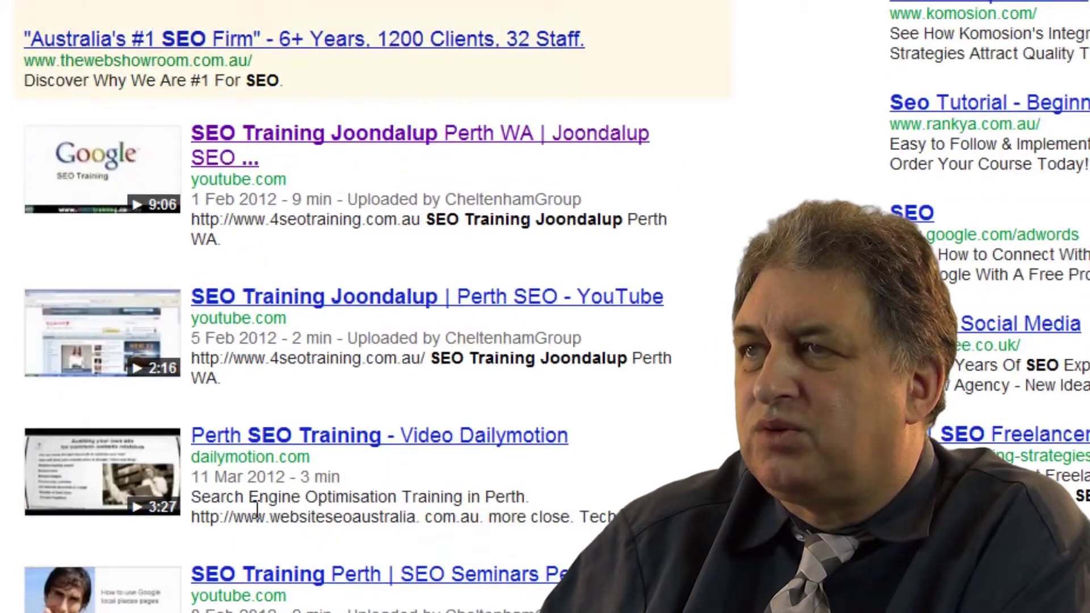
scroll(257, 509, up, 4)
scroll(492, 375, down, 2)
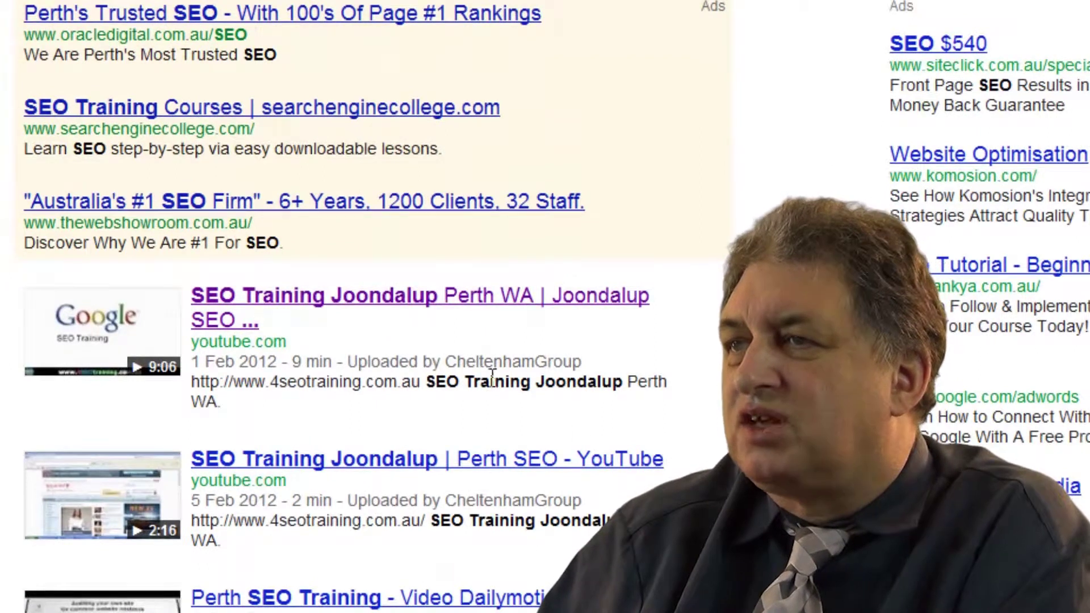
scroll(444, 295, up, 3)
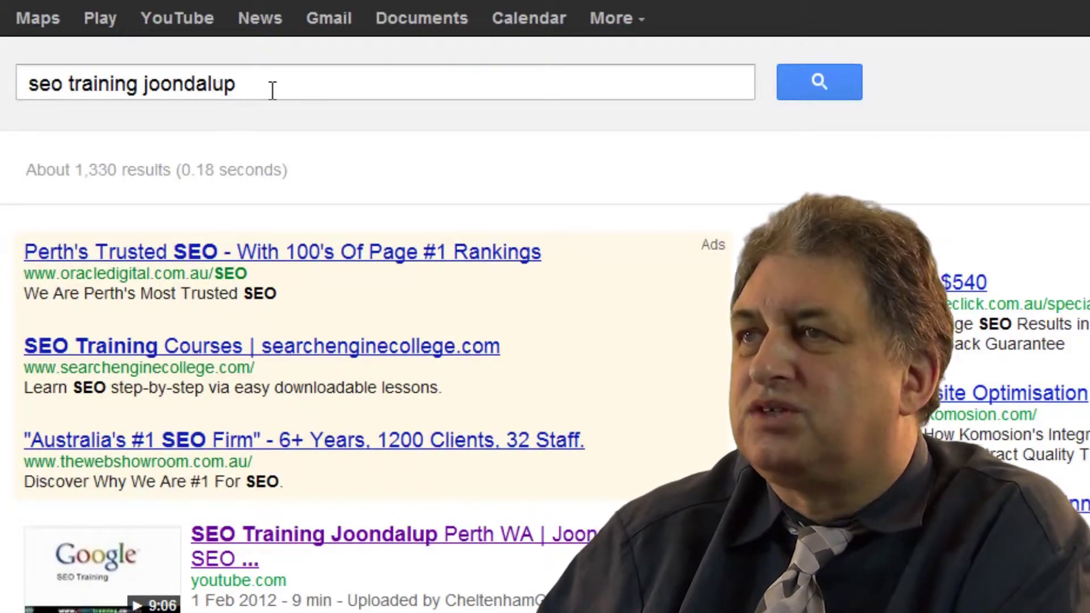
scroll(630, 335, down, 5)
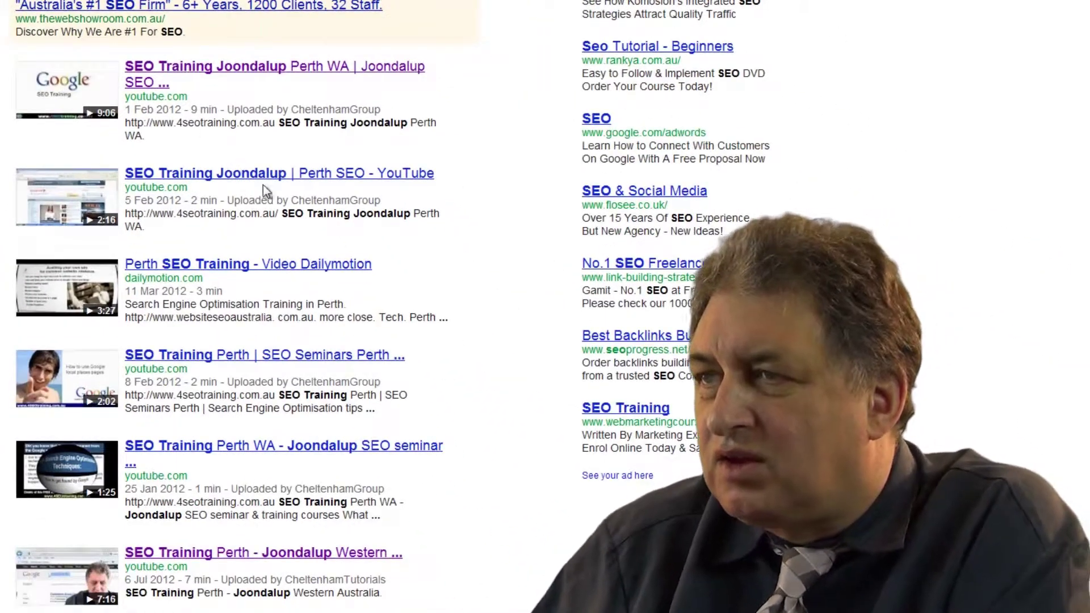
scroll(275, 202, down, 3)
scroll(276, 203, down, 4)
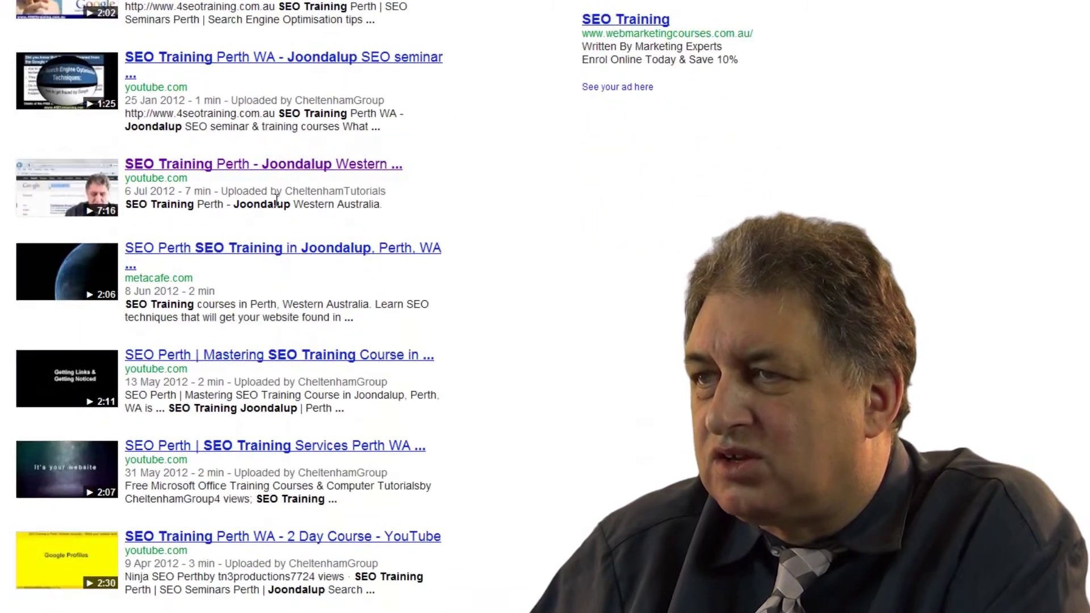
scroll(276, 203, down, 3)
scroll(276, 204, up, 14)
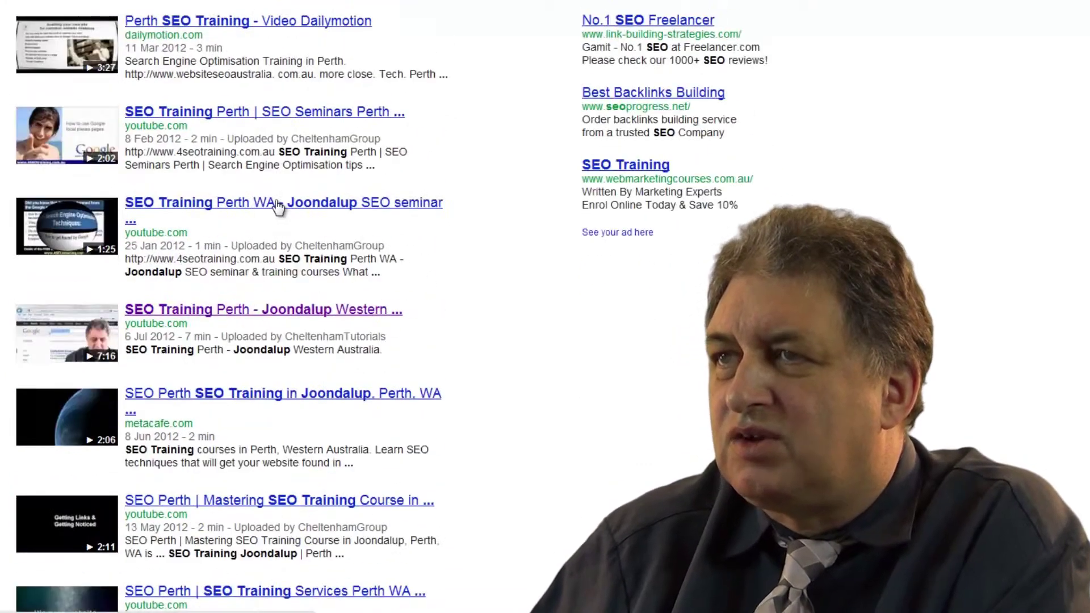
scroll(277, 204, down, 2)
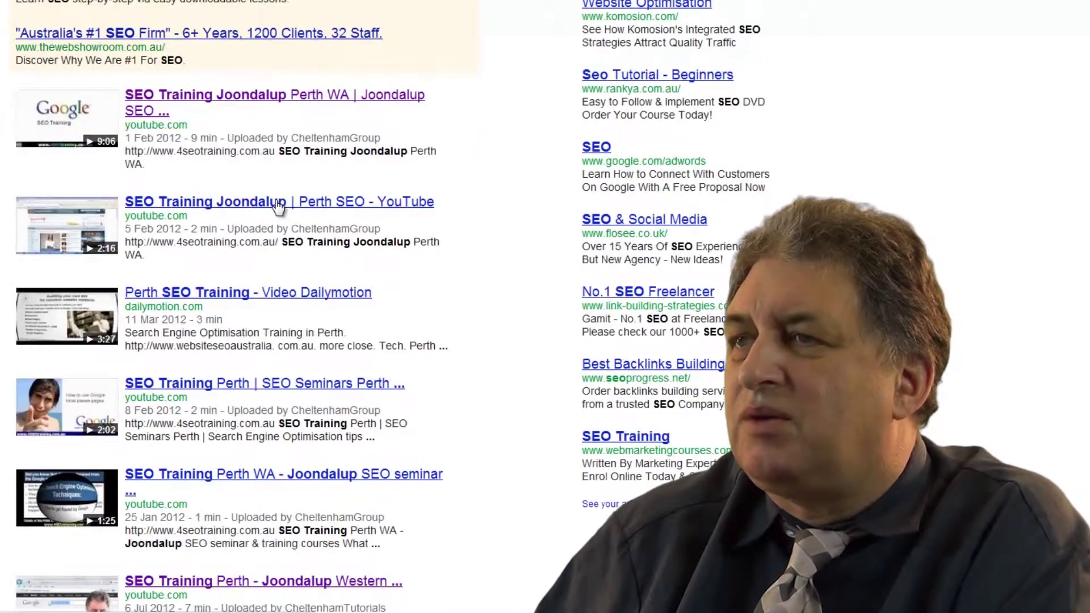
scroll(277, 199, down, 1)
scroll(276, 200, down, 1)
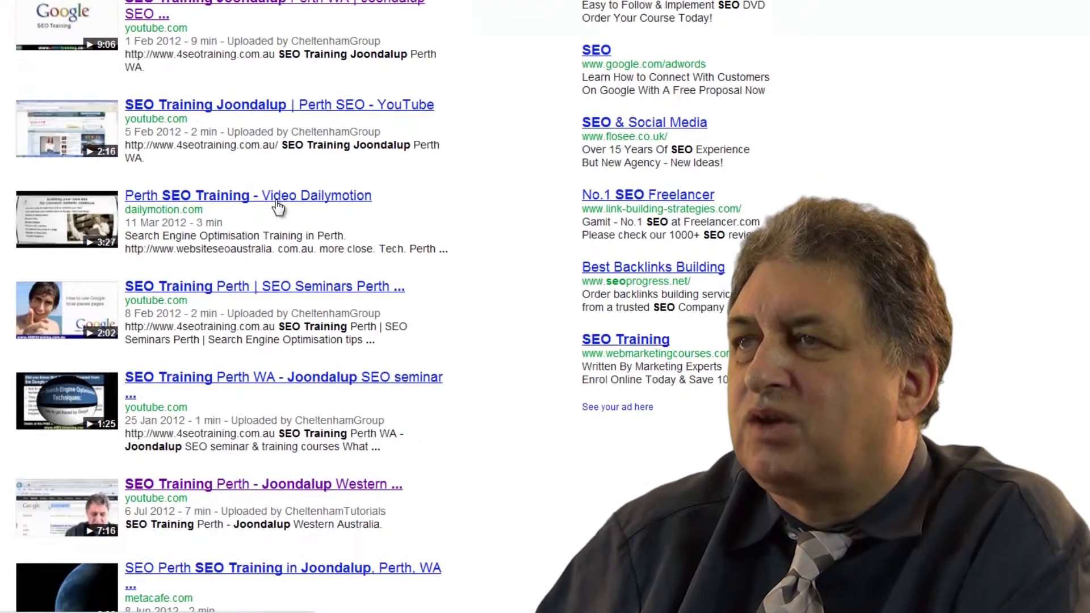
scroll(276, 202, down, 2)
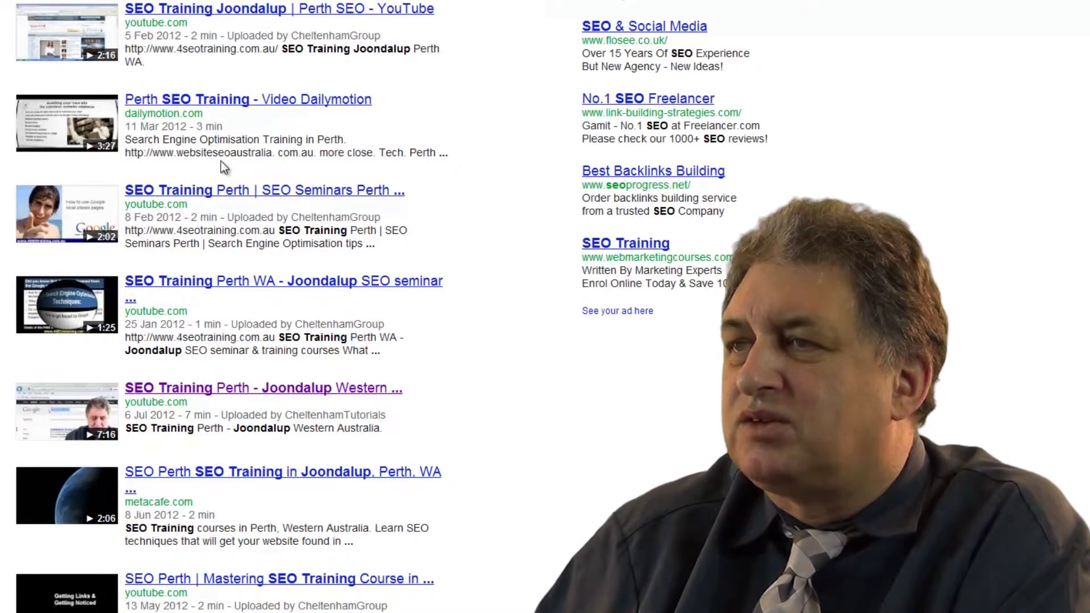
scroll(265, 159, up, 6)
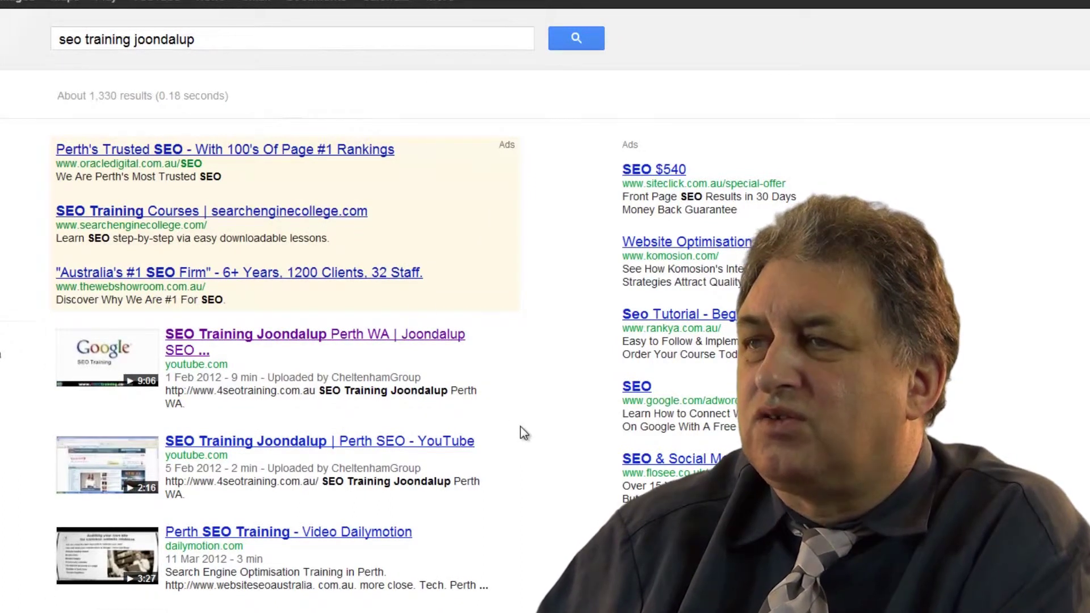
Scroll through the 'seo training joondalup' video results.
scroll(523, 432, down, 12)
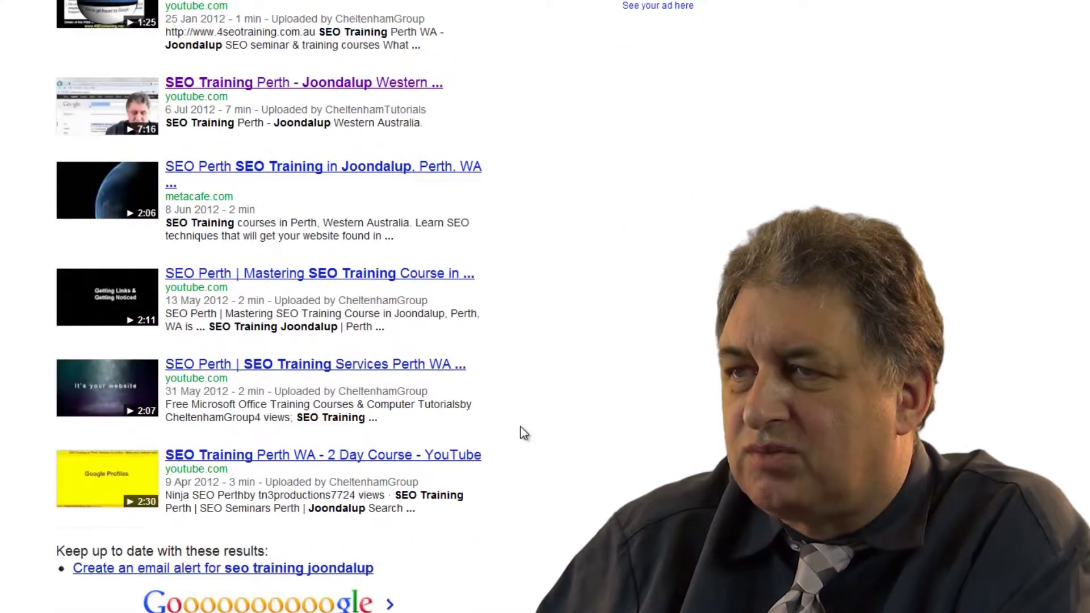
scroll(523, 432, up, 12)
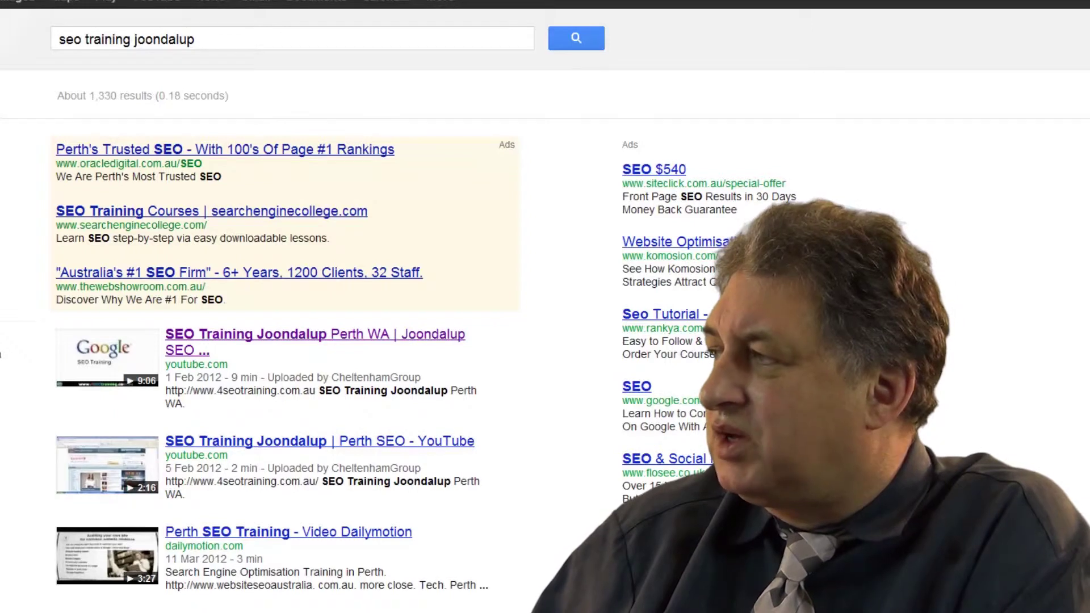
scroll(164, 93, down, 5)
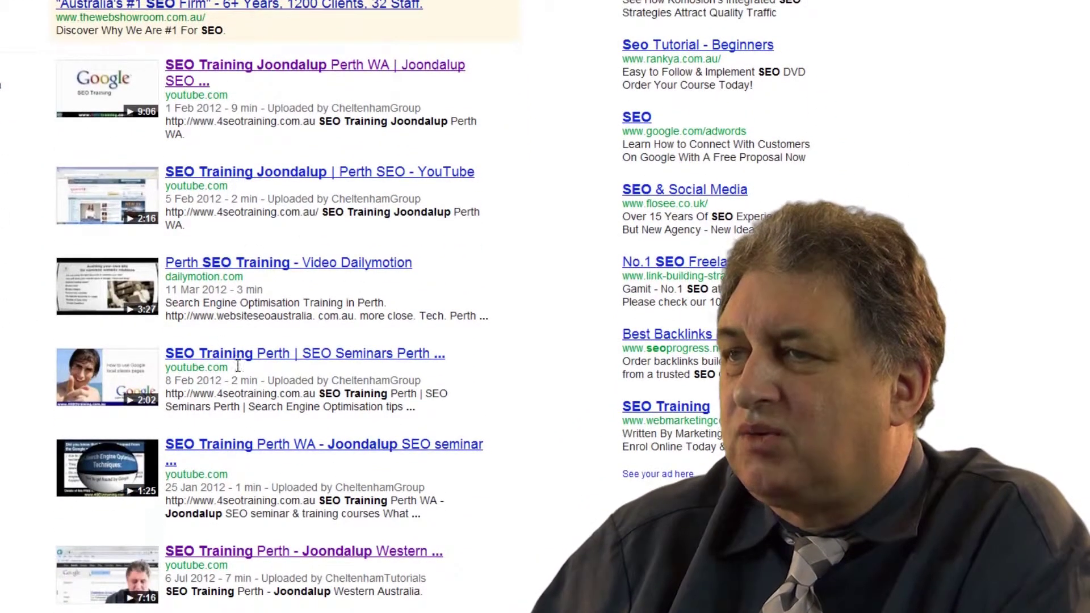
scroll(551, 491, down, 9)
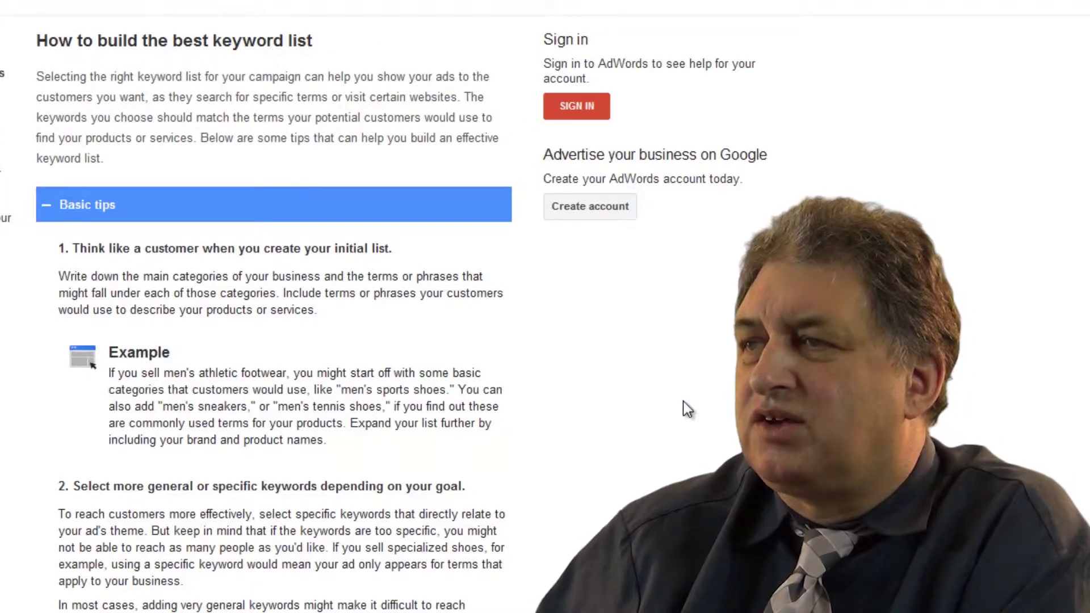
scroll(689, 417, down, 2)
scroll(690, 418, down, 3)
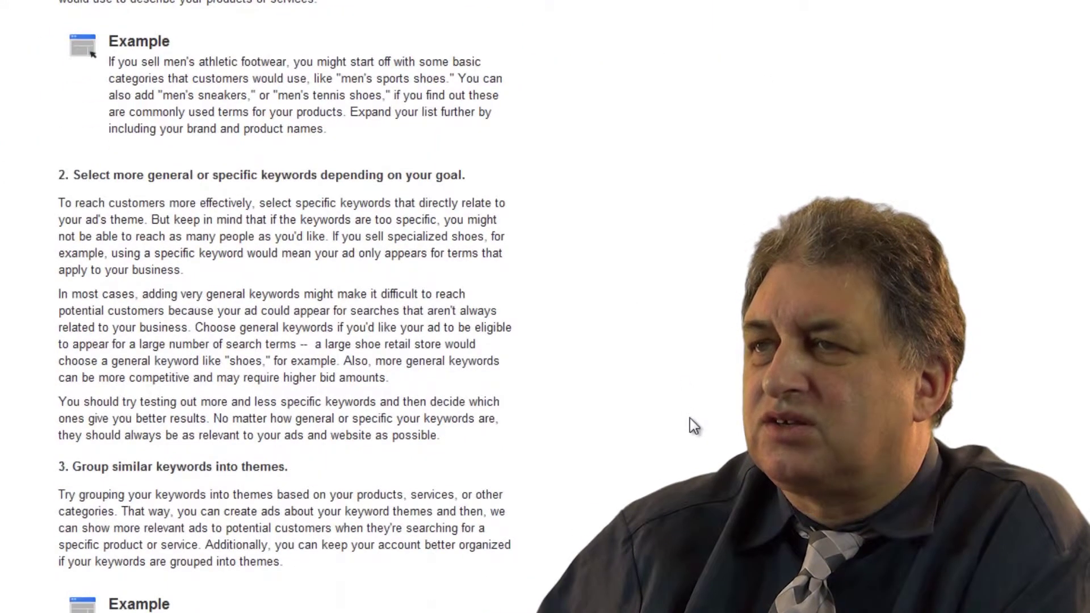
scroll(689, 418, down, 2)
scroll(689, 419, down, 3)
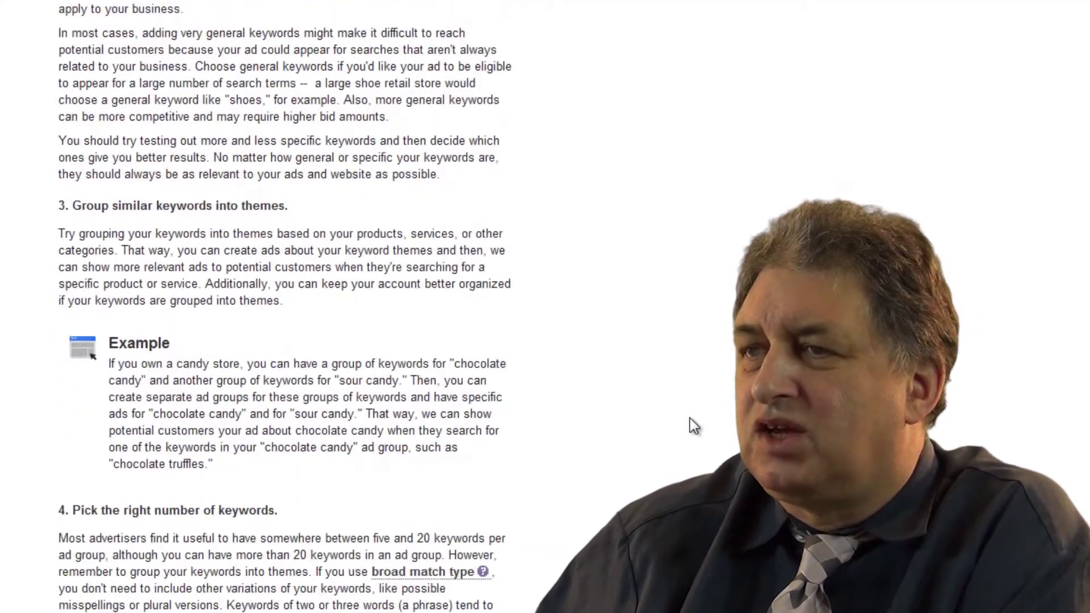
scroll(689, 418, down, 2)
scroll(689, 418, down, 2)
scroll(690, 418, down, 3)
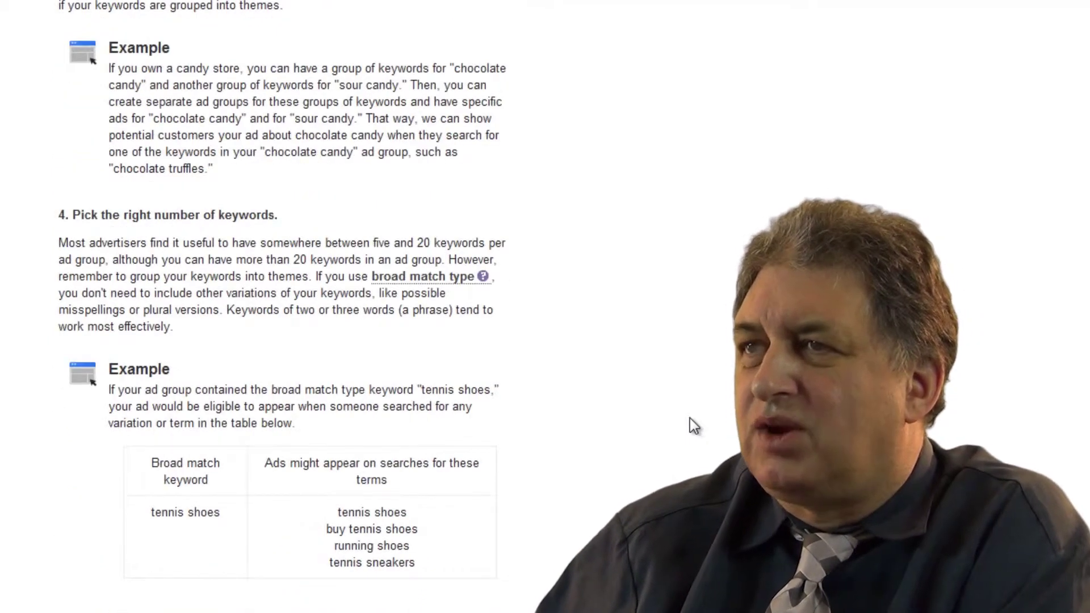
scroll(690, 418, up, 3)
scroll(690, 418, down, 3)
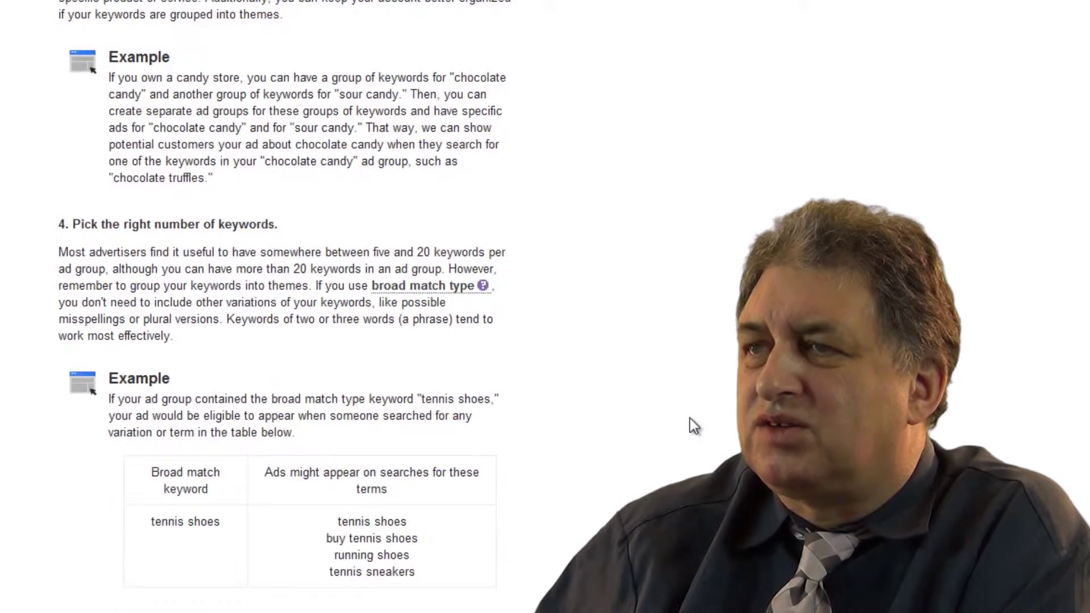
scroll(690, 418, down, 3)
scroll(690, 418, down, 3)
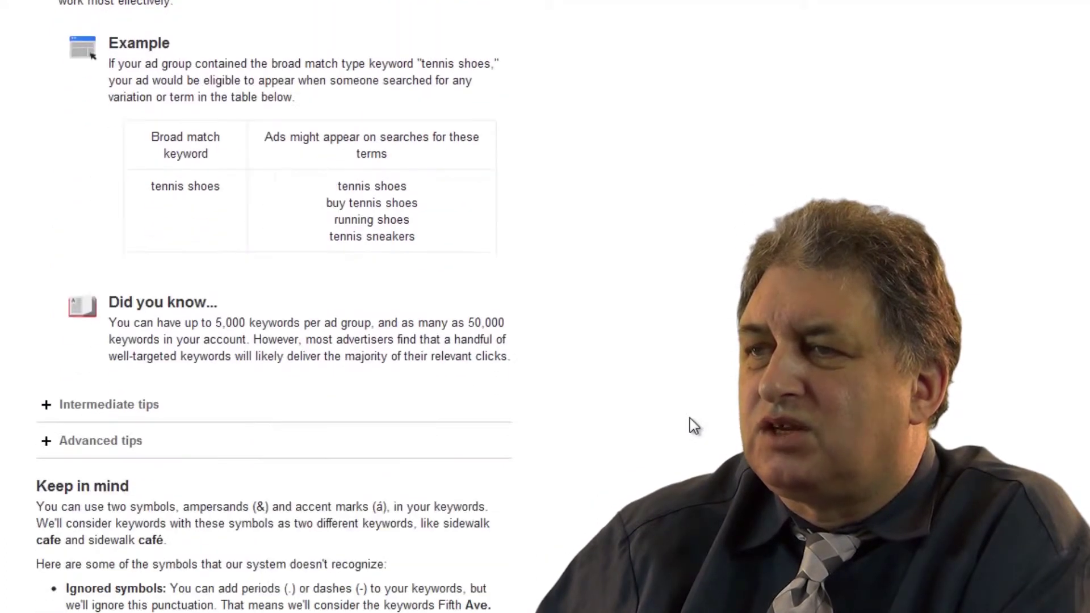
scroll(690, 418, down, 5)
scroll(690, 417, down, 2)
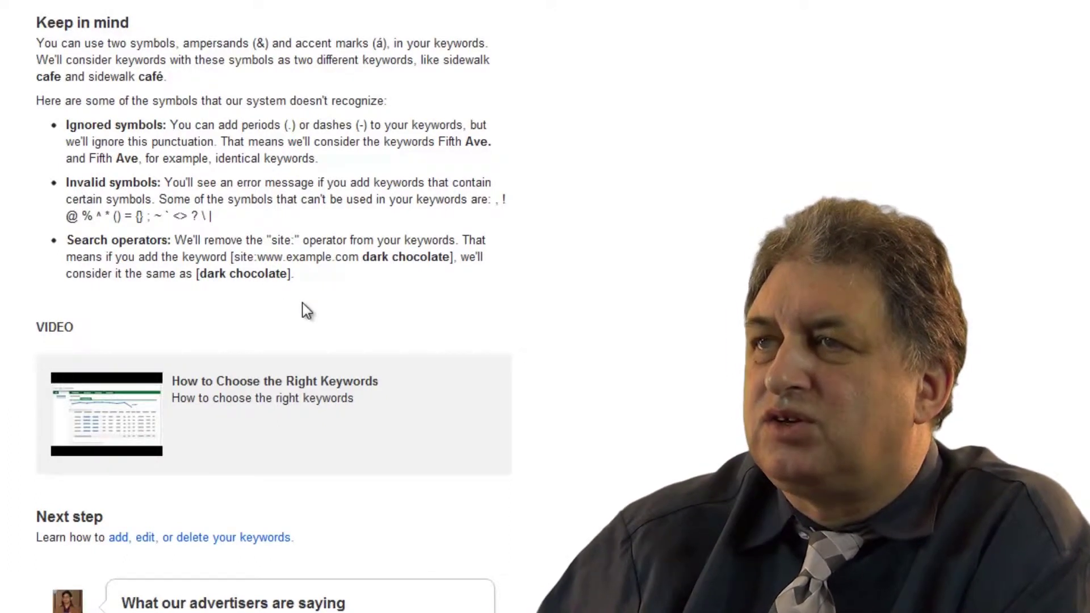
scroll(301, 301, up, 3)
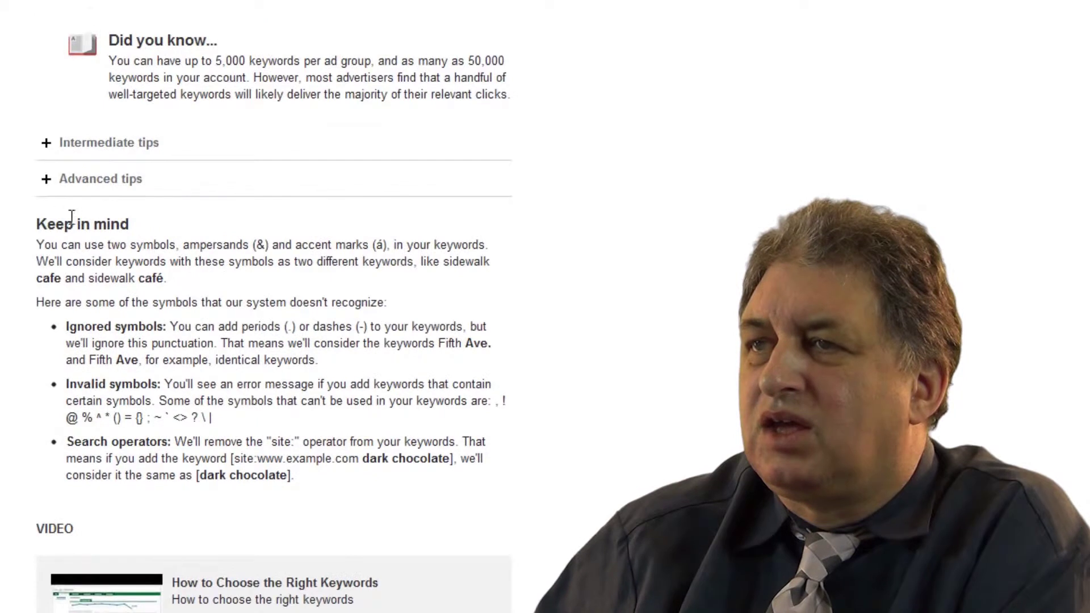
Expand '+ Intermediate tips' and '+ Advanced tips' to reveal match-type and Display Network advice.
click(47, 144)
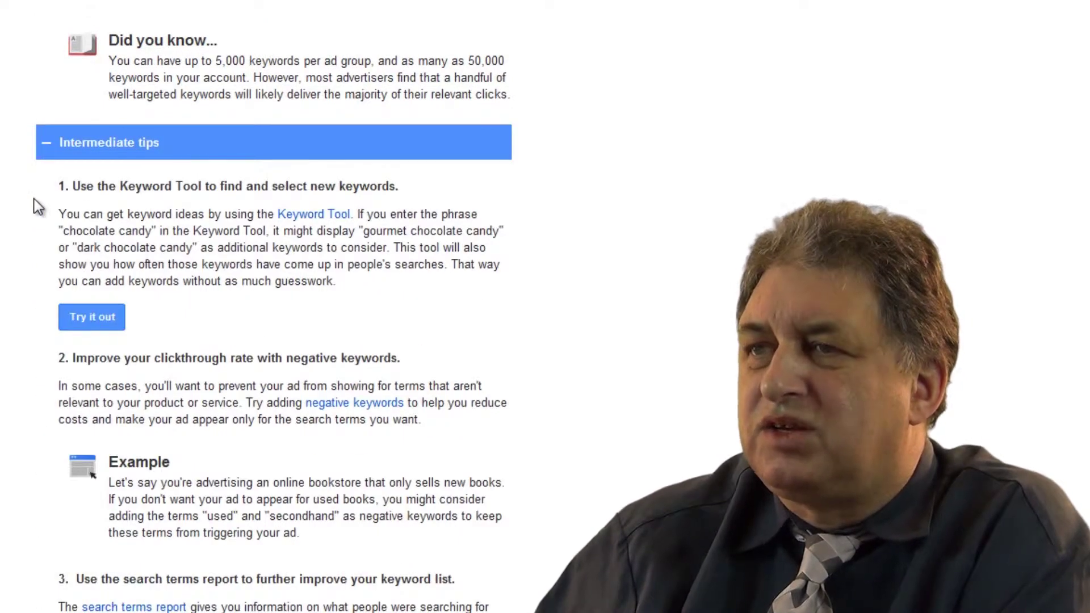
scroll(38, 206, down, 4)
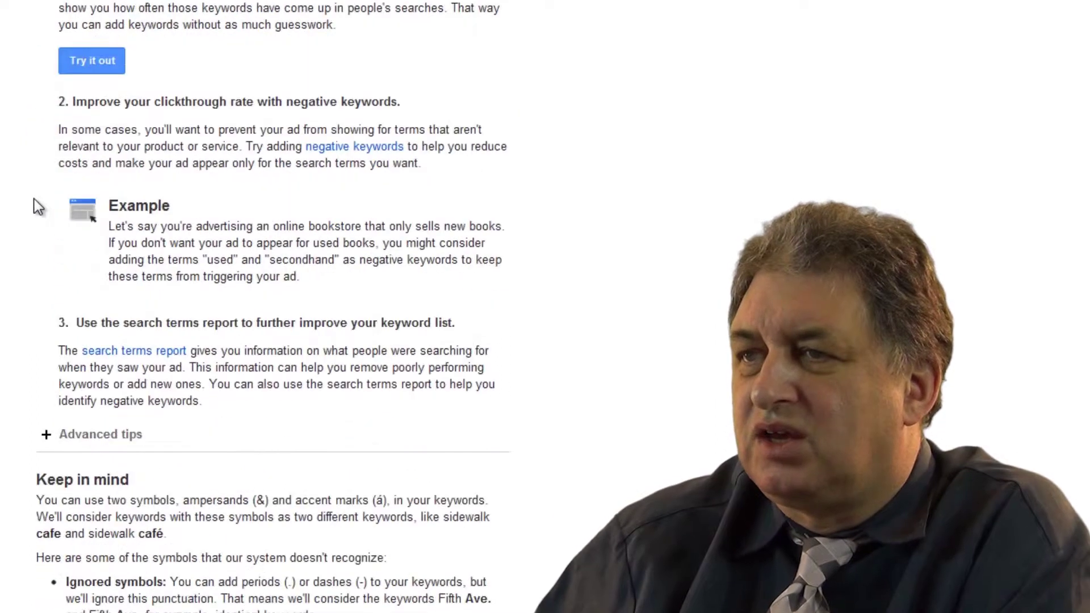
scroll(38, 207, down, 3)
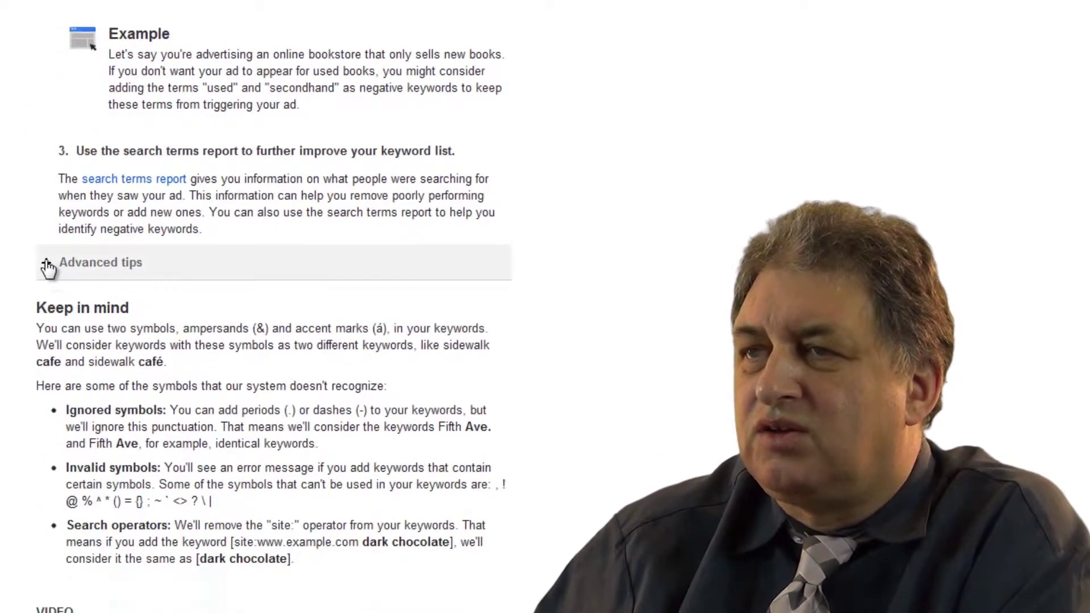
click(47, 264)
scroll(658, 394, down, 4)
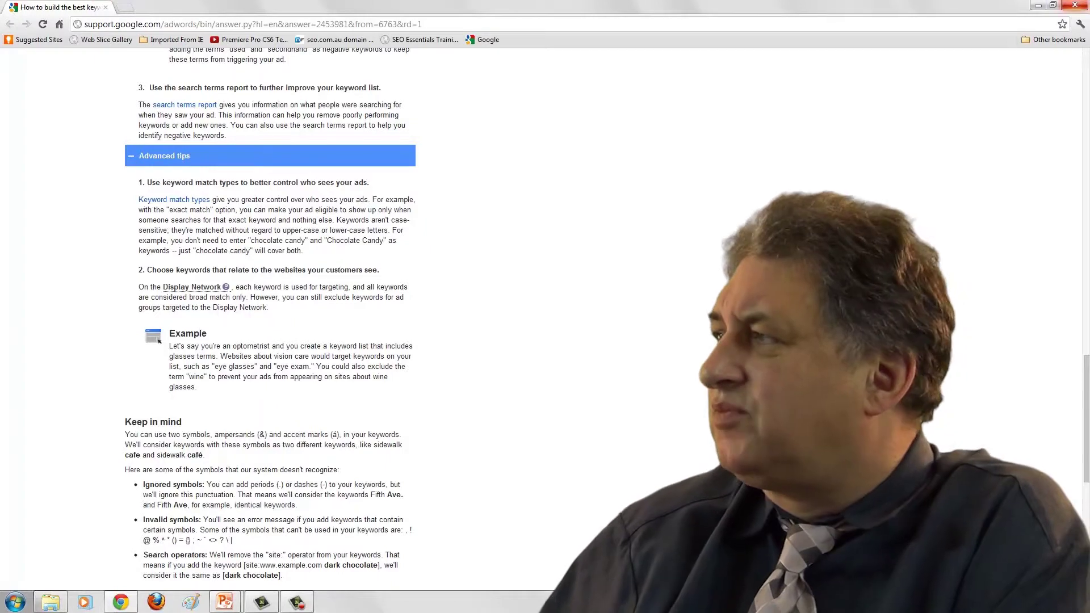
Close Chrome, advance to slide 26 'Firefox SEO add-ons', and launch Firefox.
click(1074, 6)
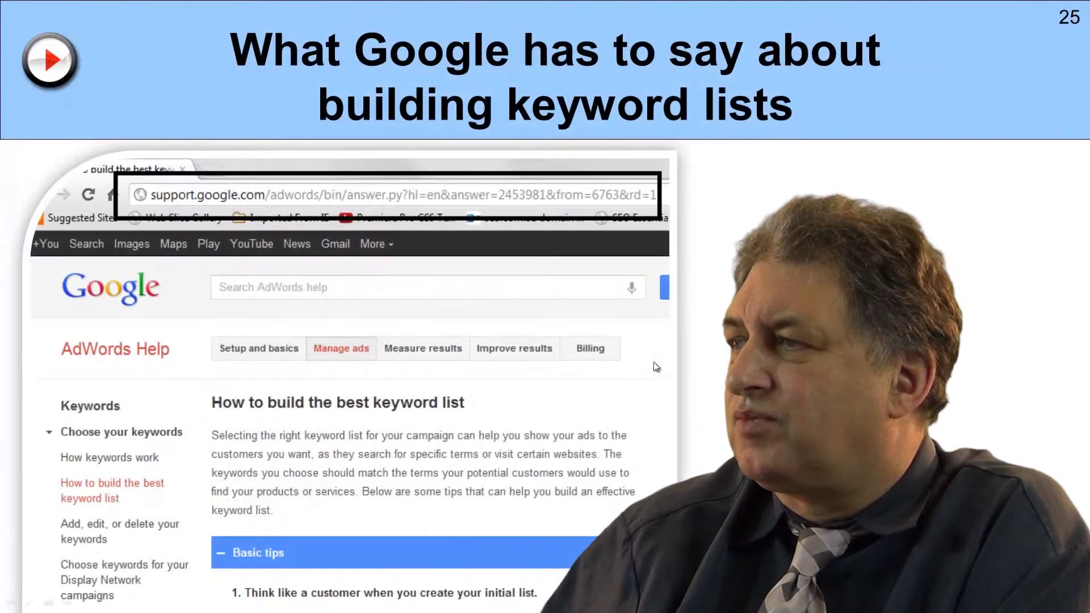
key(Right)
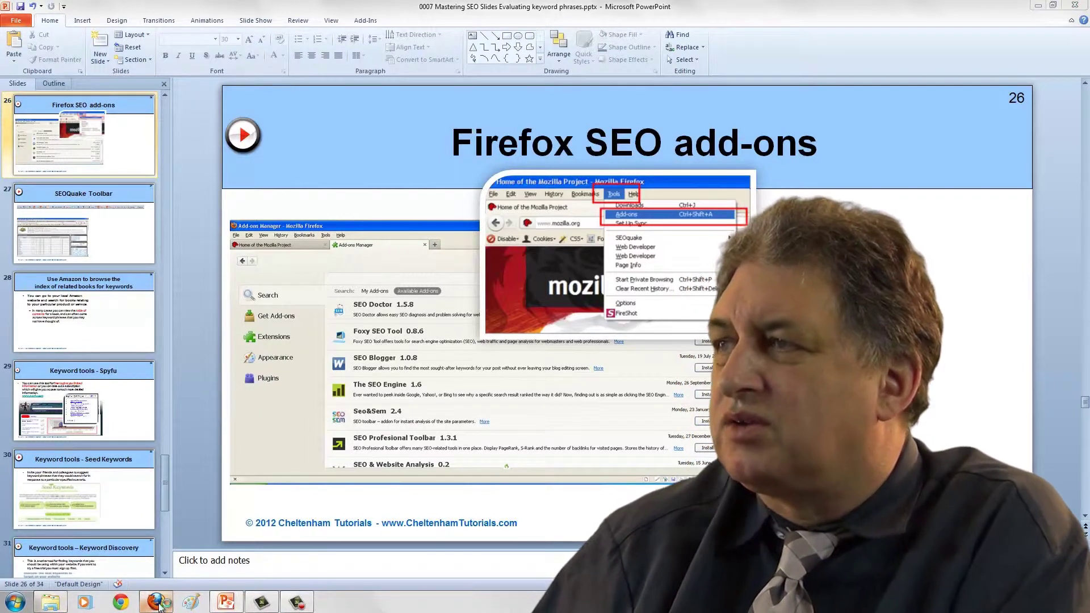
click(157, 603)
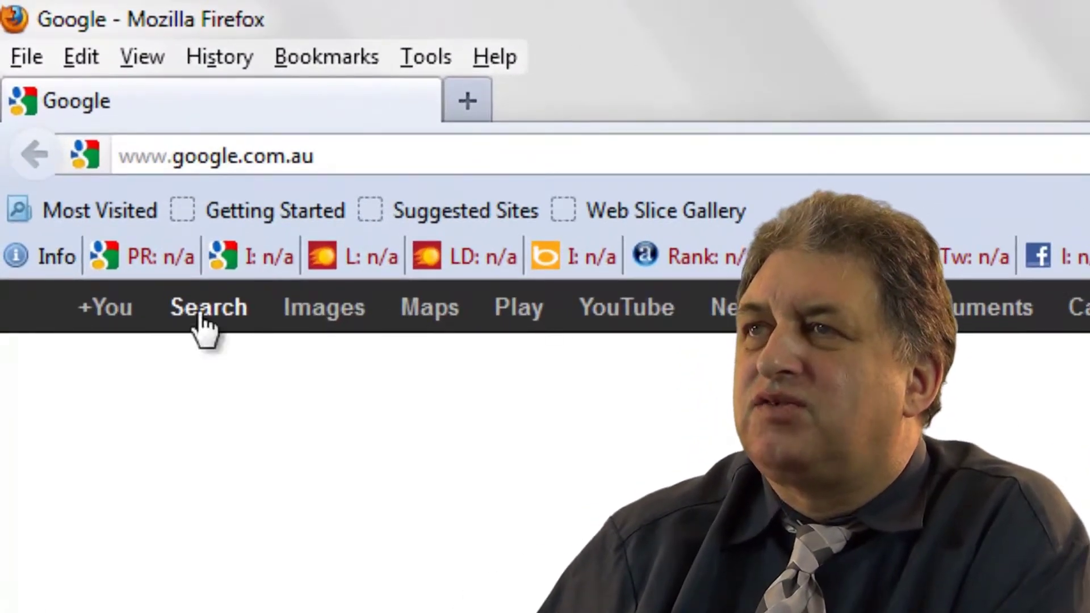
Open the Add-ons Manager via Tools > Add-ons.
click(412, 56)
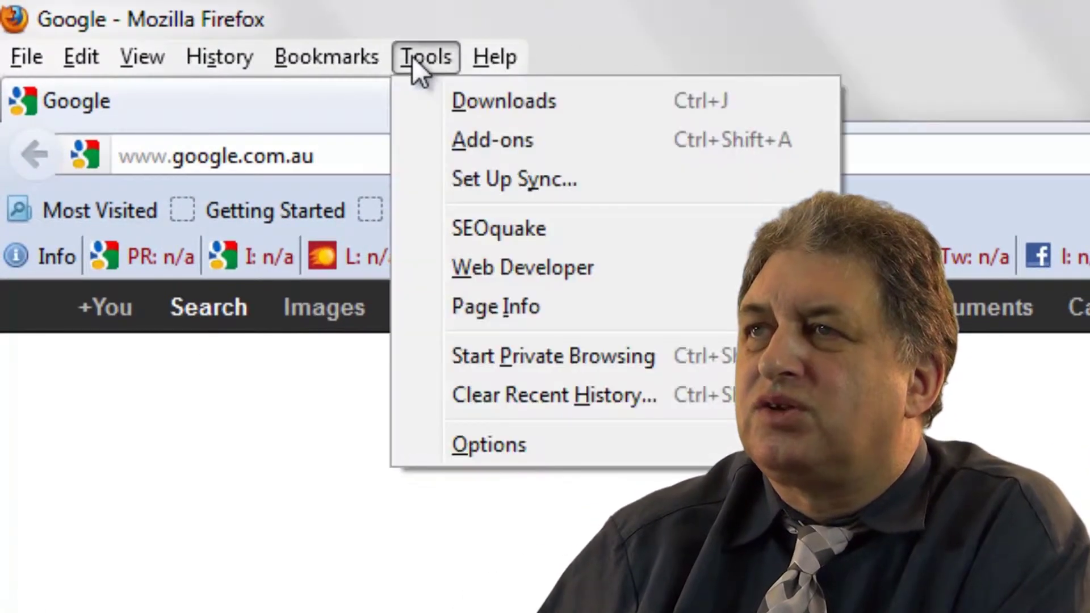
click(496, 143)
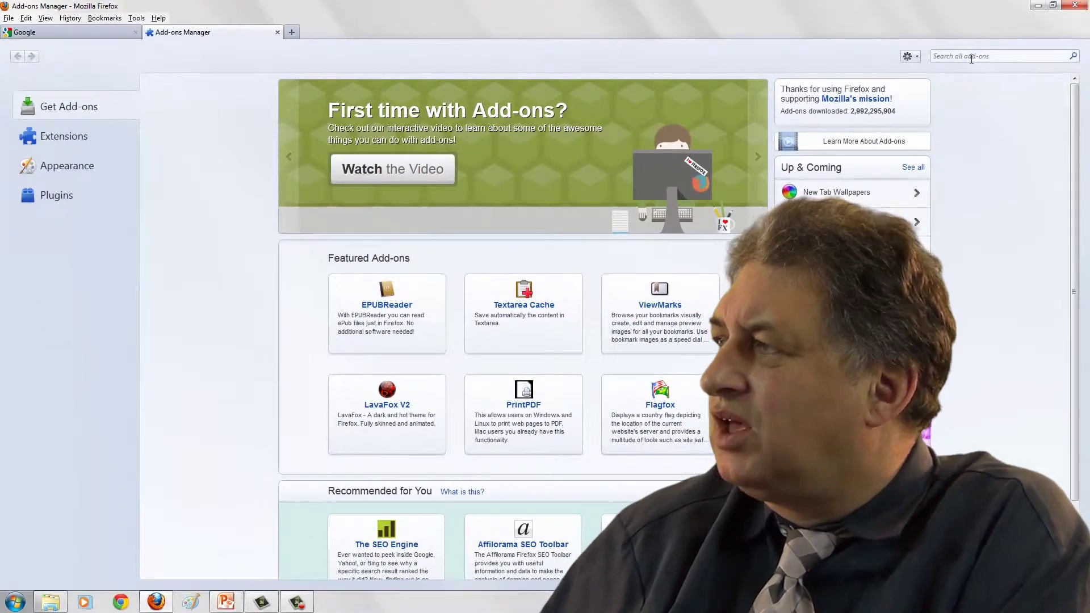
Search all add-ons for 'seo' to list the 100 matching results.
click(971, 58)
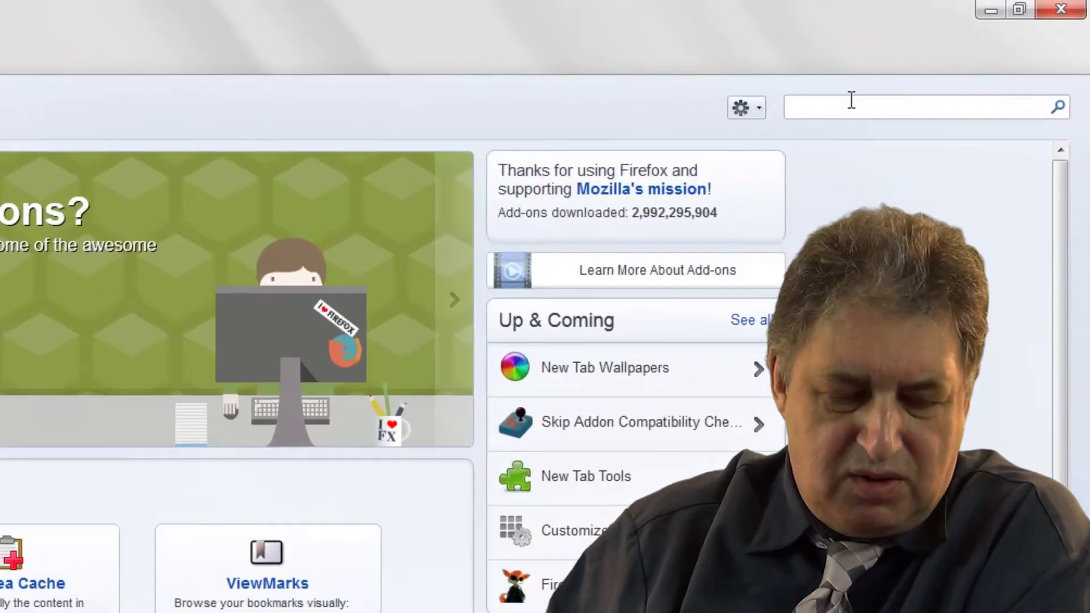
text(seo)
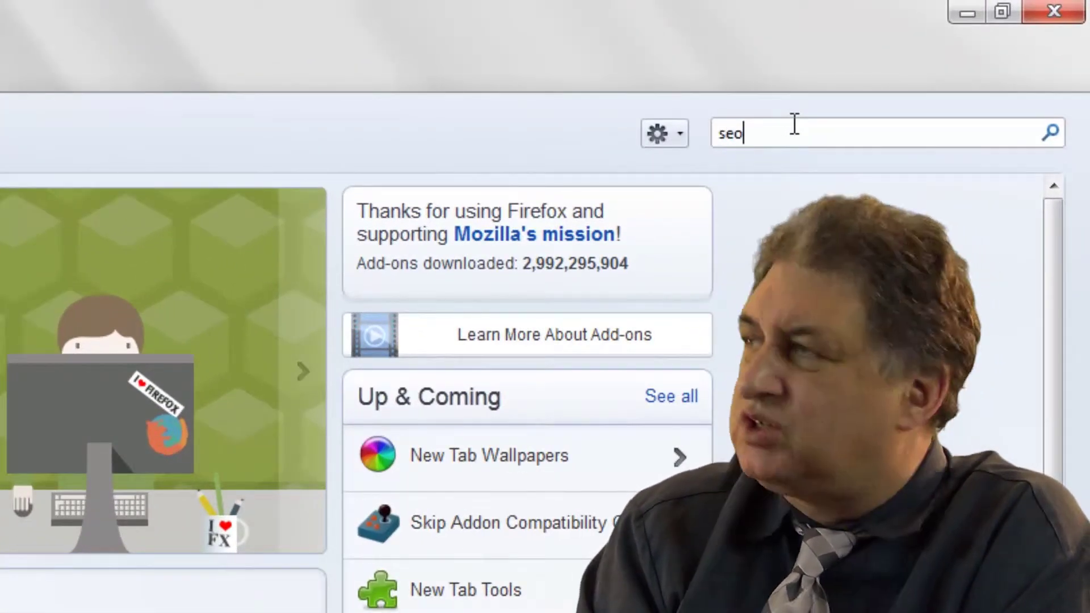
key(Return)
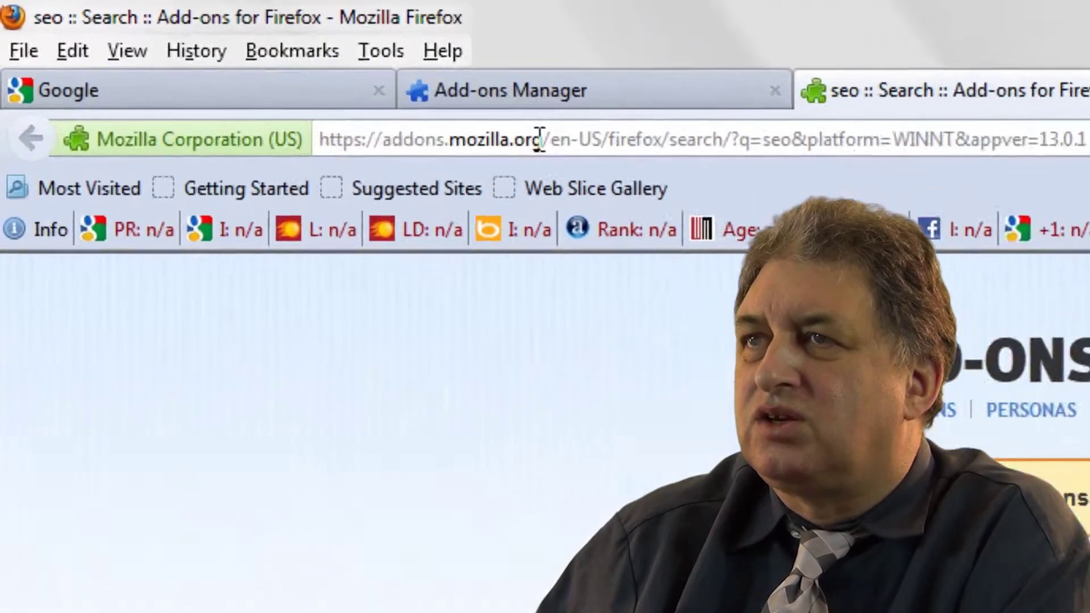
click(301, 77)
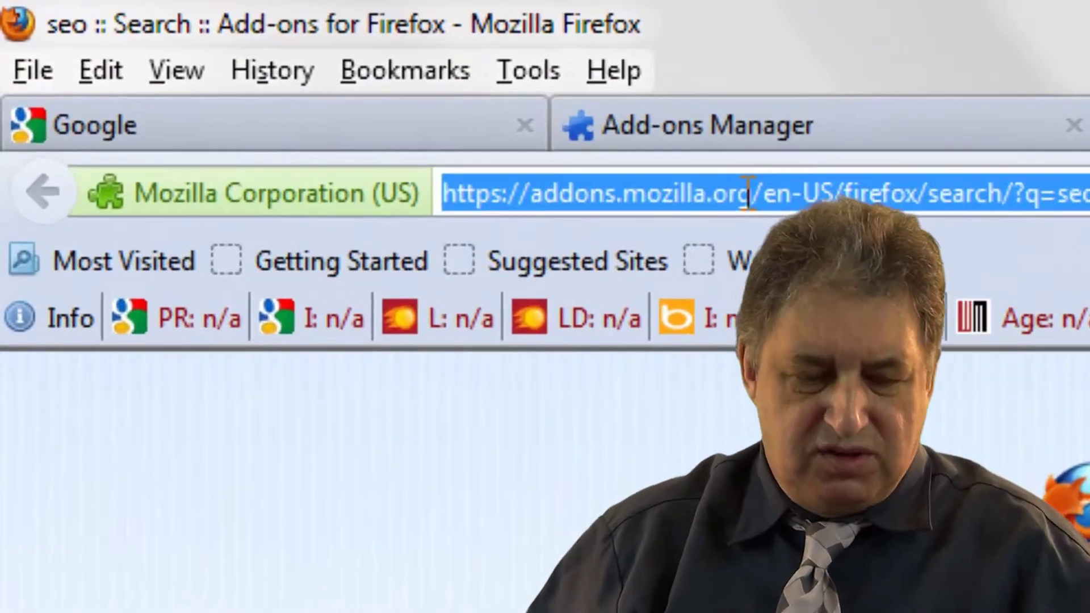
text(www.)
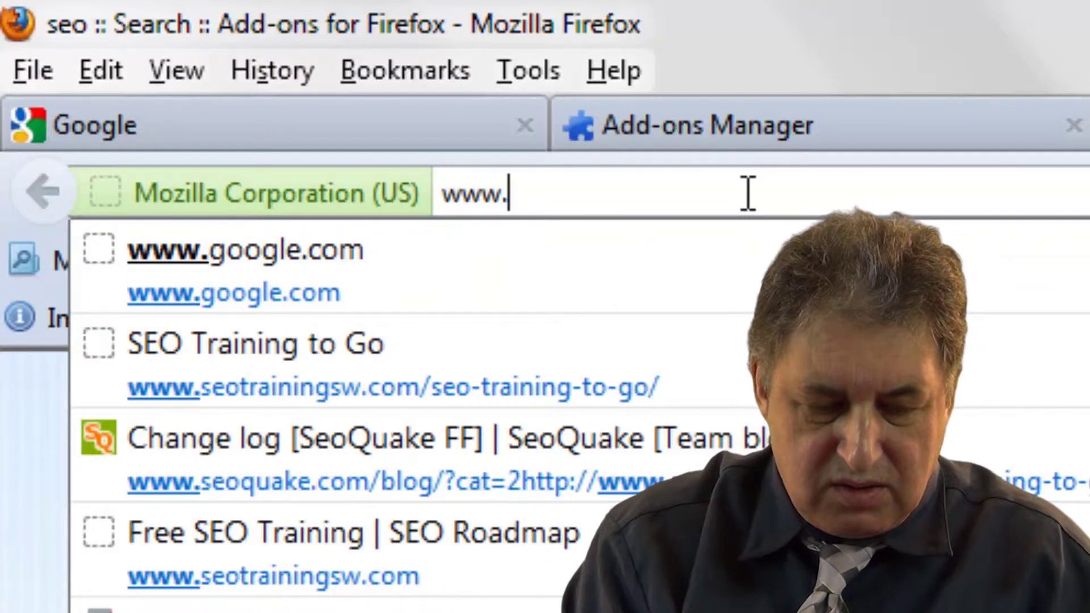
text(4seotr)
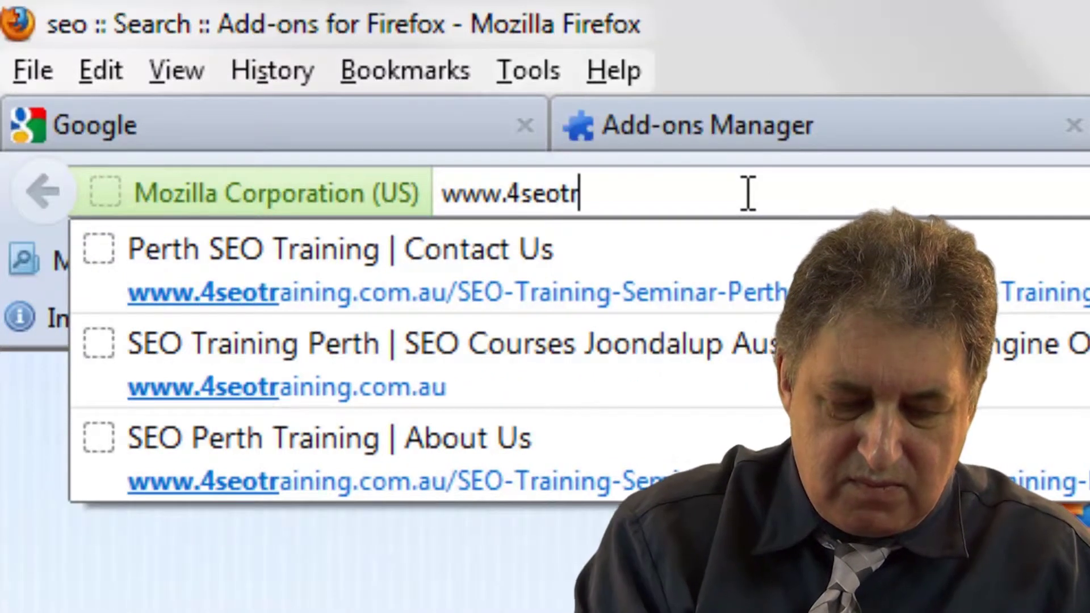
text(aining.co)
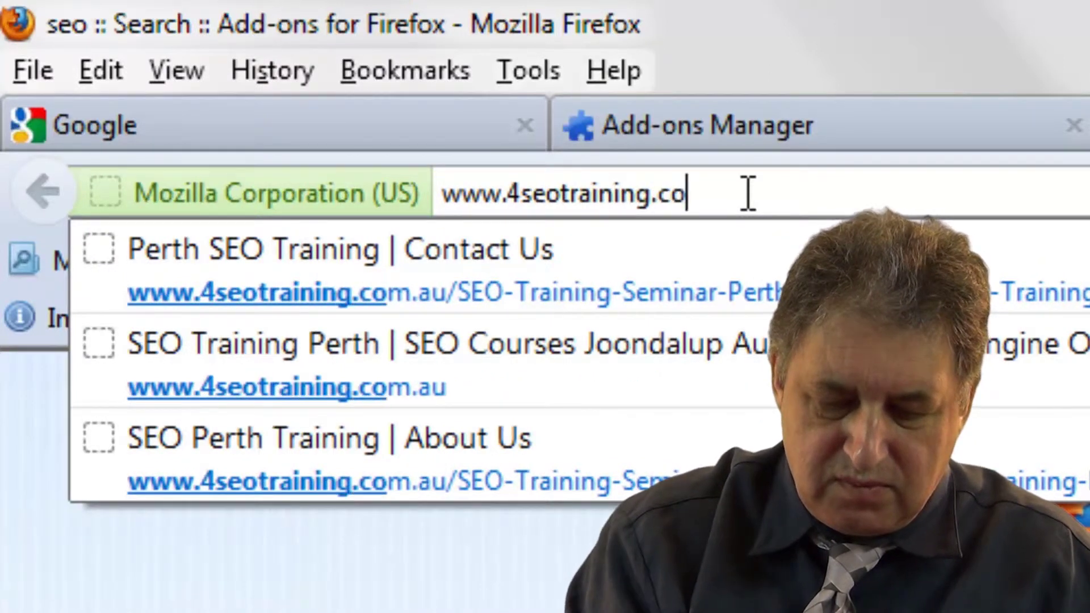
text(m.au)
key(Return)
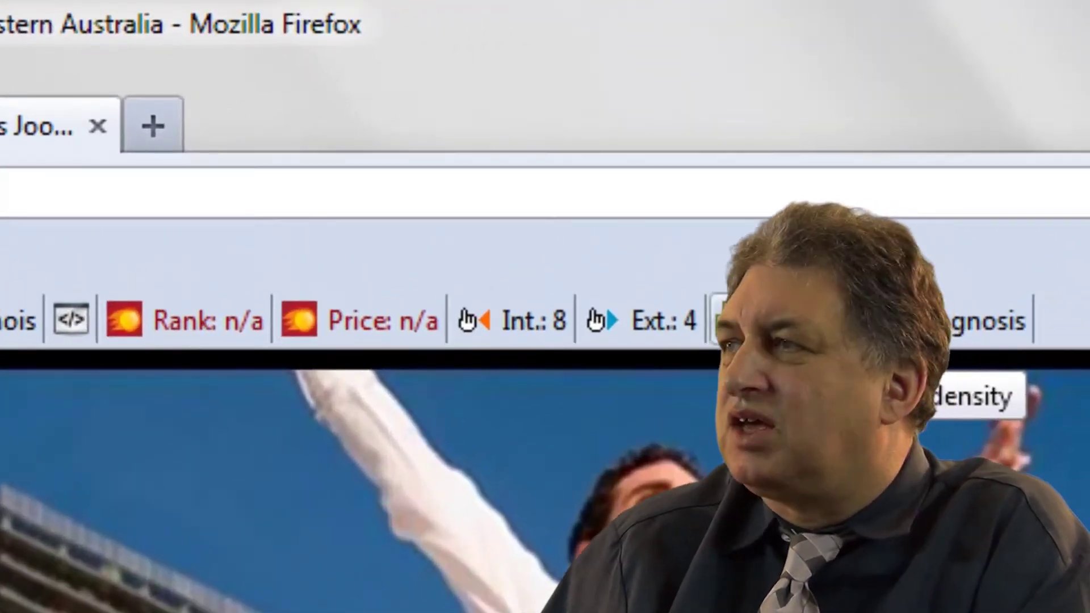
View SEOquake's Density report for 4seotraining.com.au, then close Firefox.
click(806, 320)
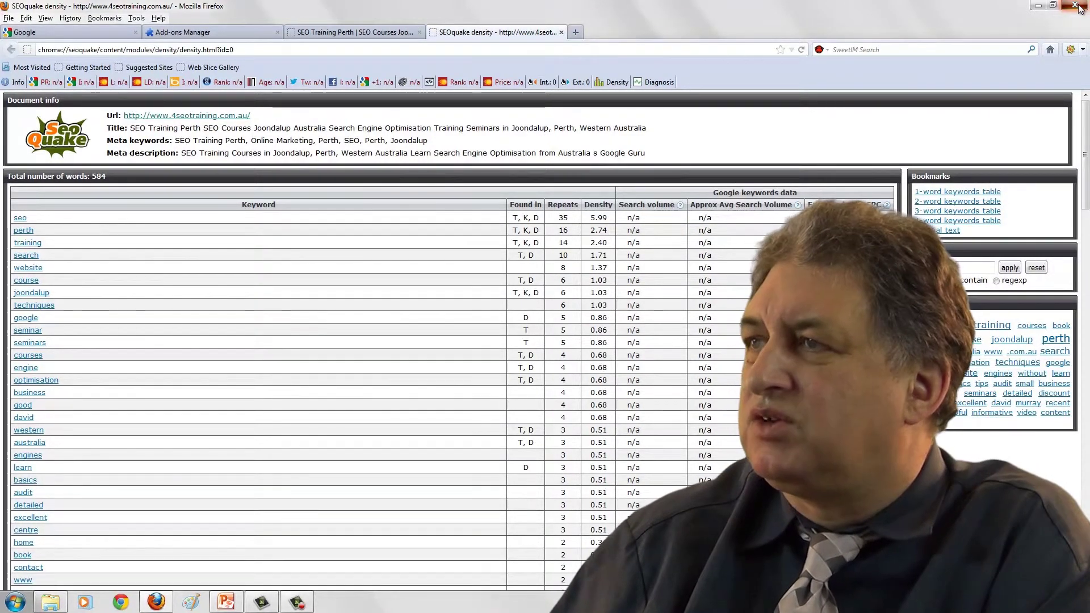
click(1076, 6)
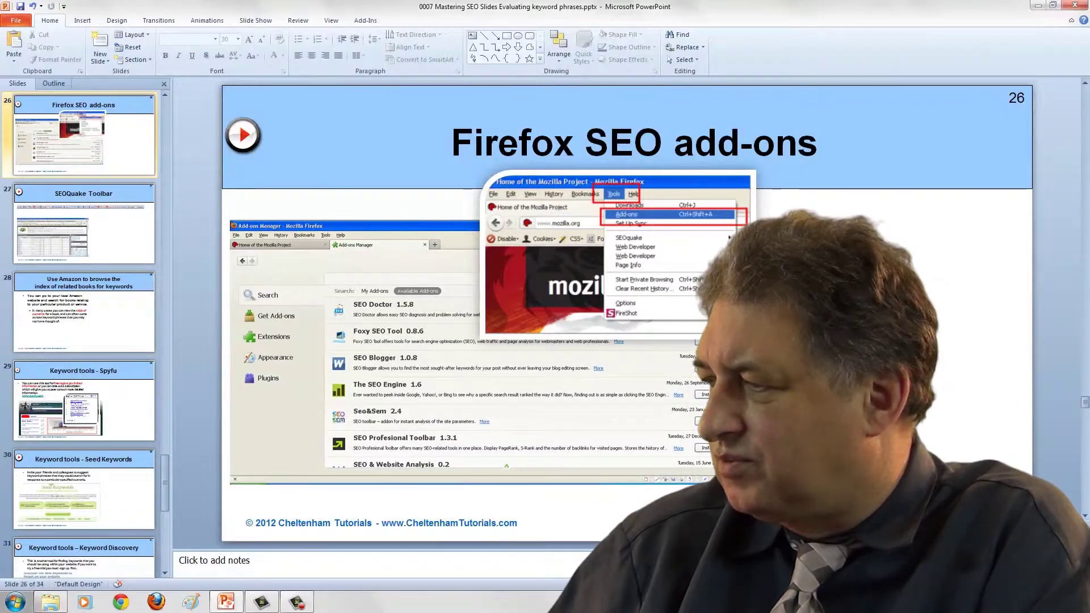
Start the slide show from slide 26 and advance to slide 27, 'SEOQuake Toolbar'.
key(shift+F5)
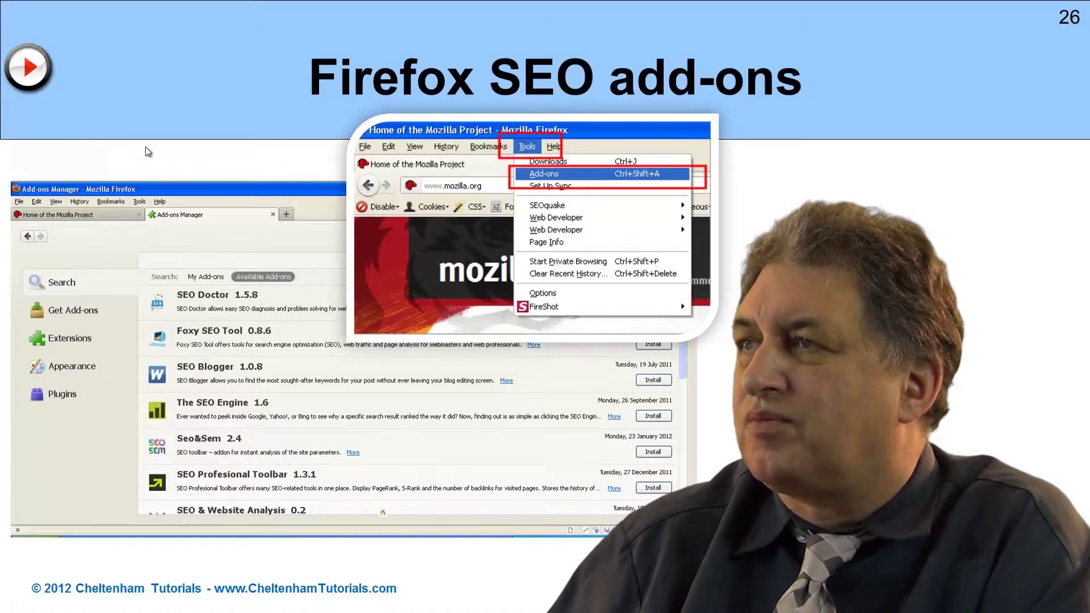
click(146, 152)
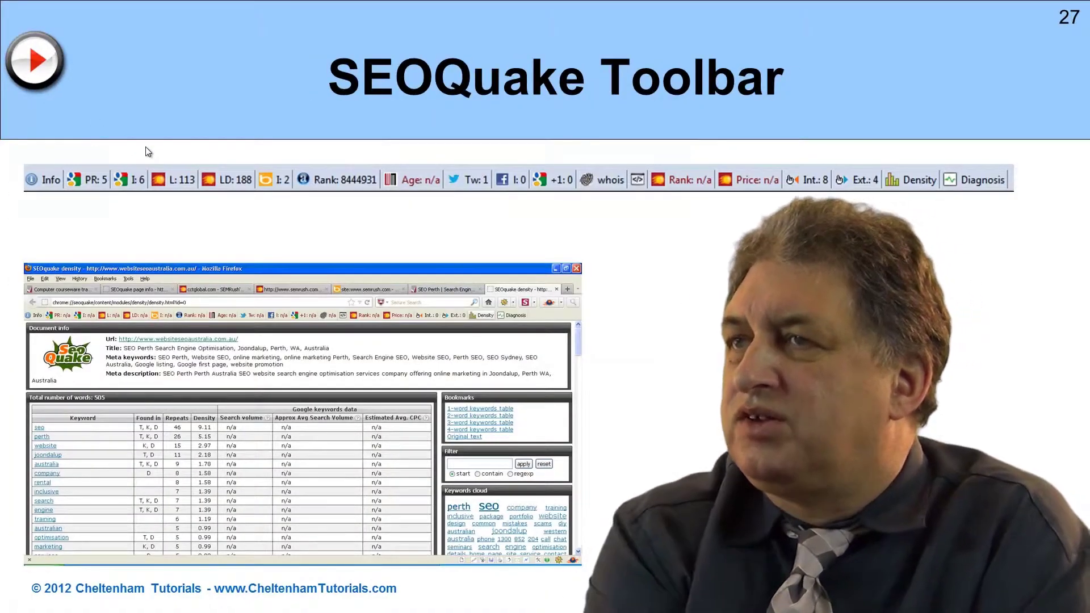